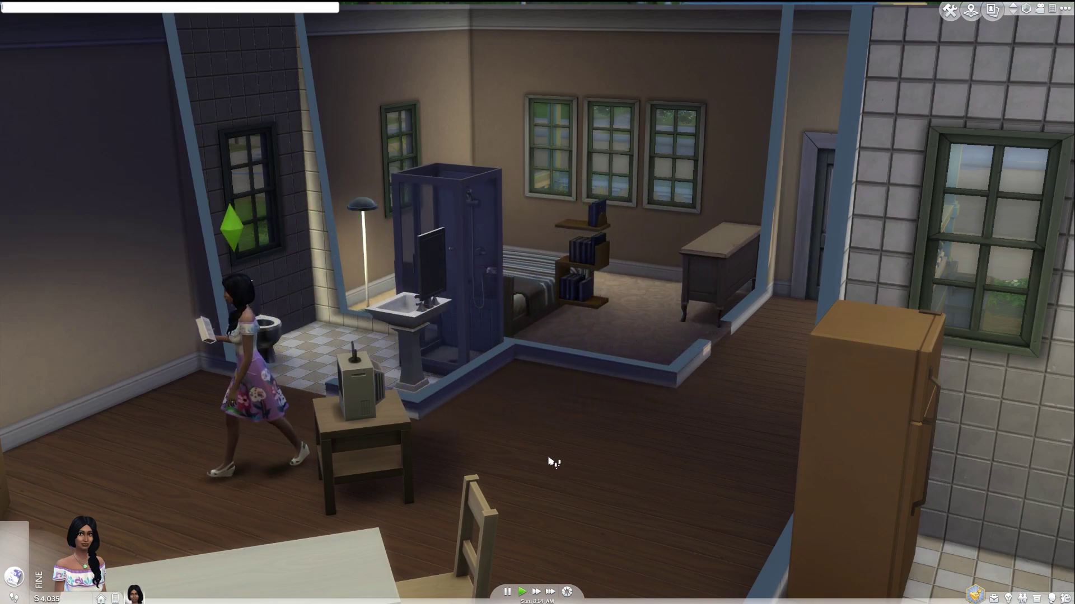
Pause the game with the P key so the Sim stops moving
key(p)
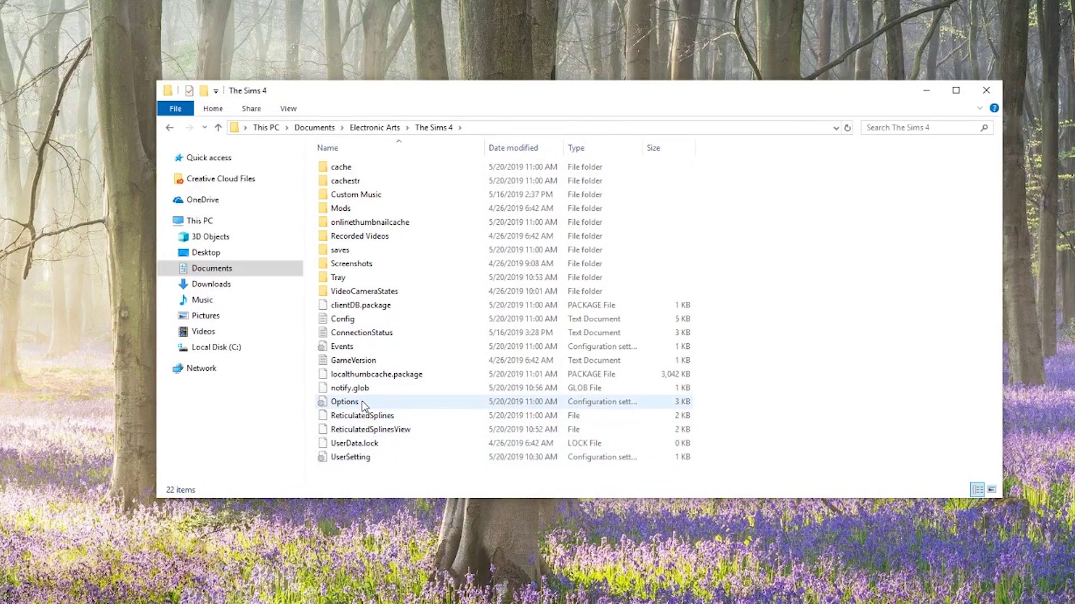
Select the Options file in Documents > Electronic Arts > The Sims 4
click(407, 407)
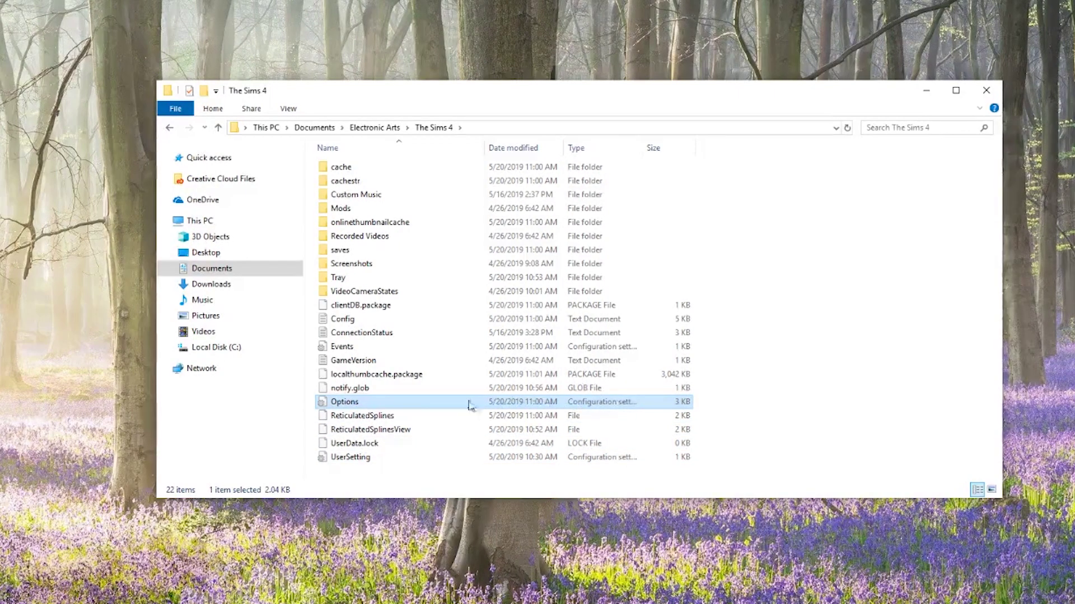
Edit the Options file in Notepad so uiscale reads 75 instead of 100
double_click(424, 410)
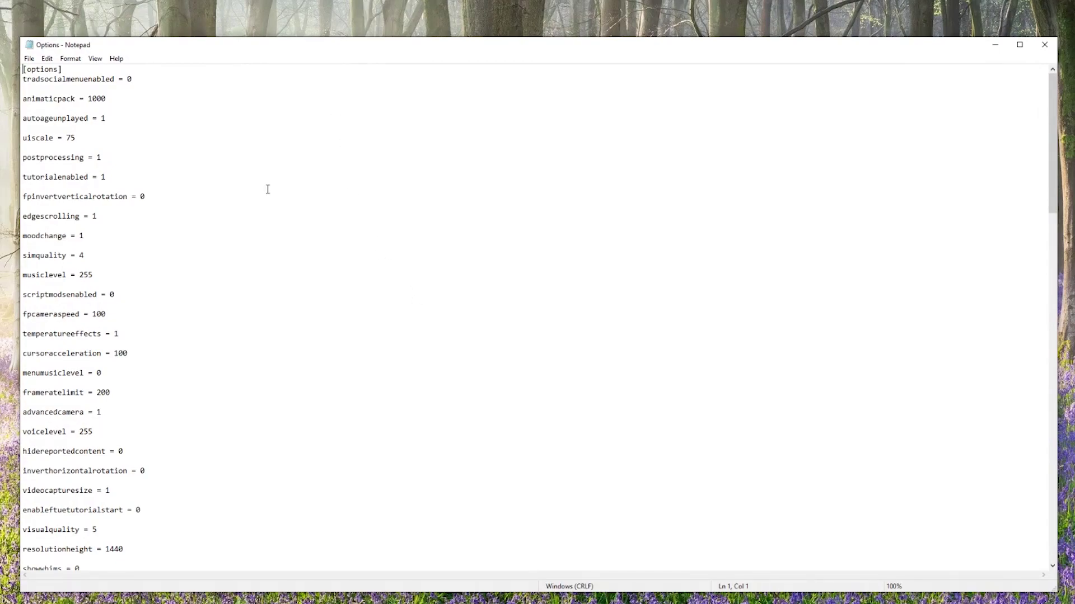
key(ctrl+f)
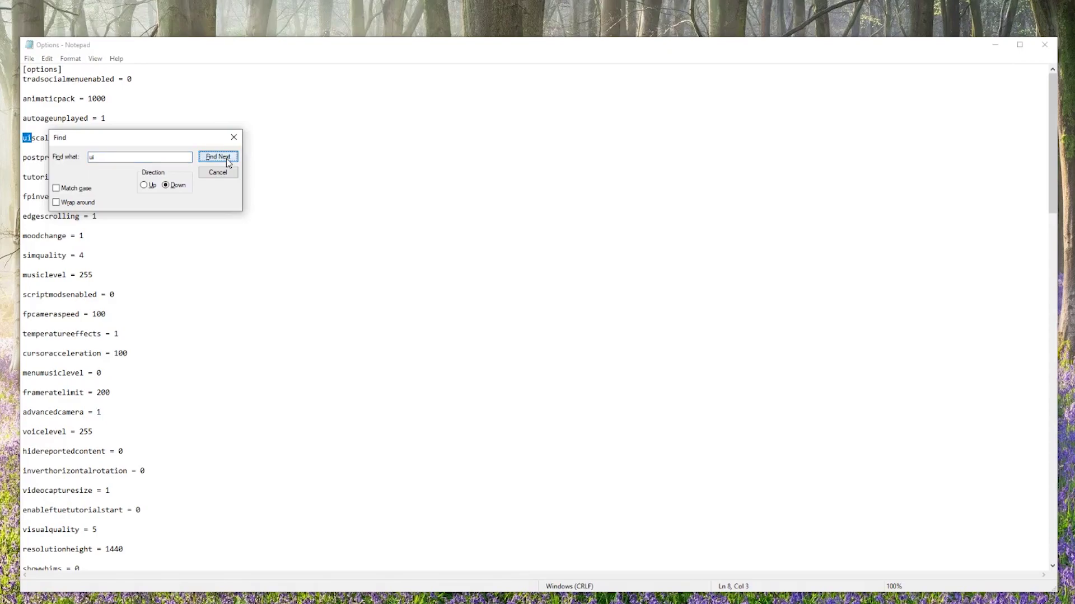
click(234, 137)
text(e = 75)
drag(65, 141, 72, 138)
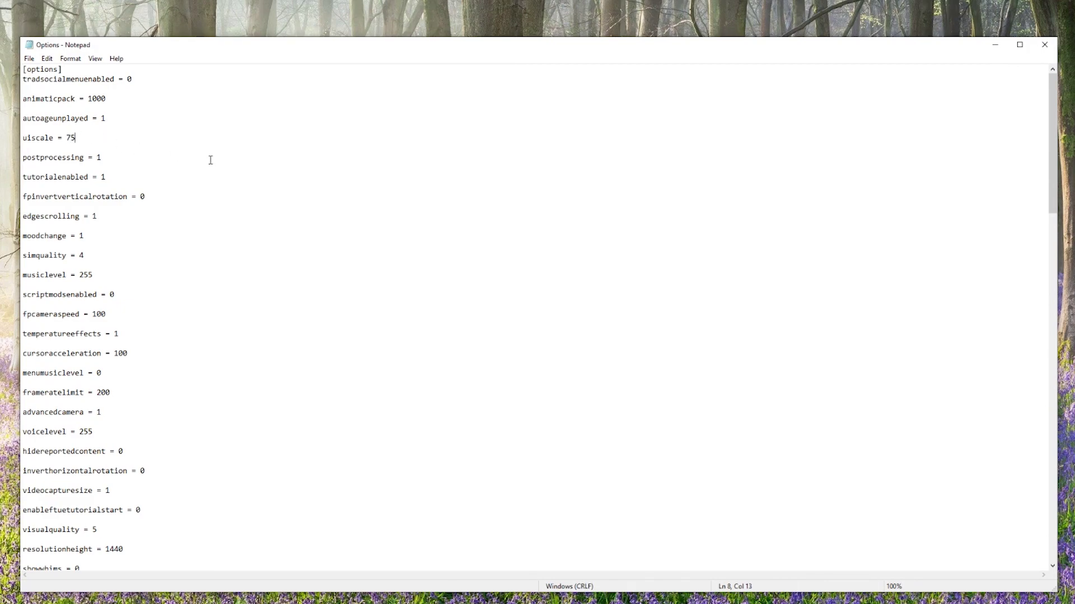
Save the changed Options.ini on closing Notepad and hide File Explorer
click(1044, 44)
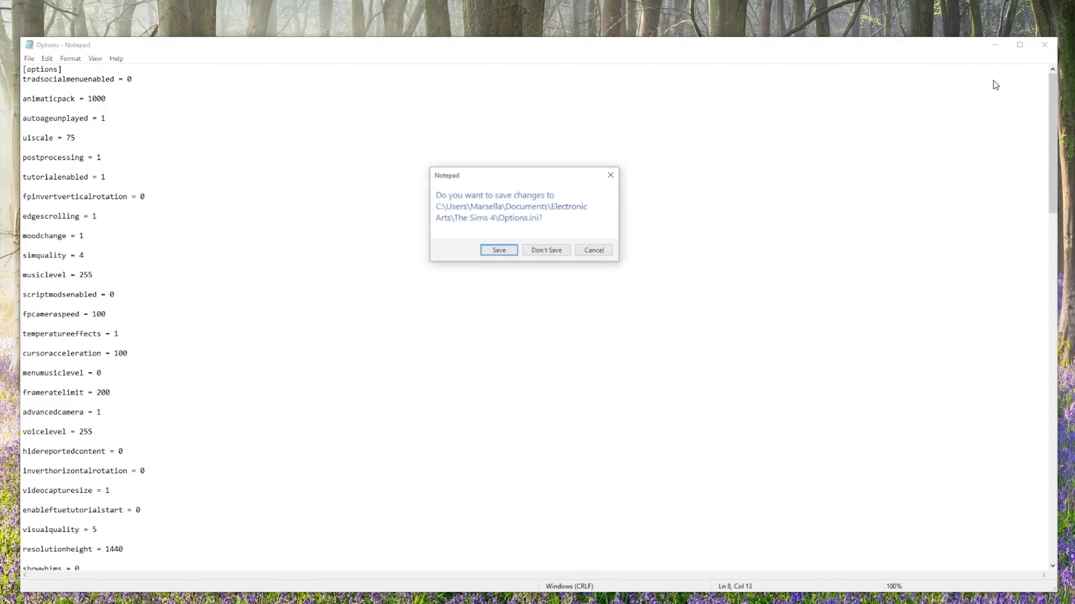
click(498, 251)
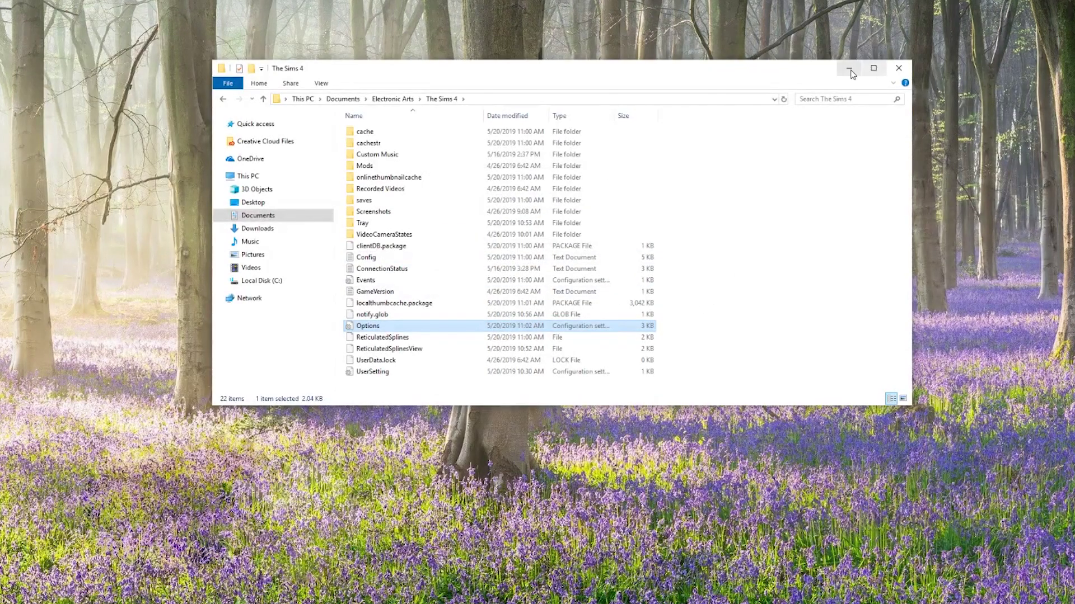
click(850, 67)
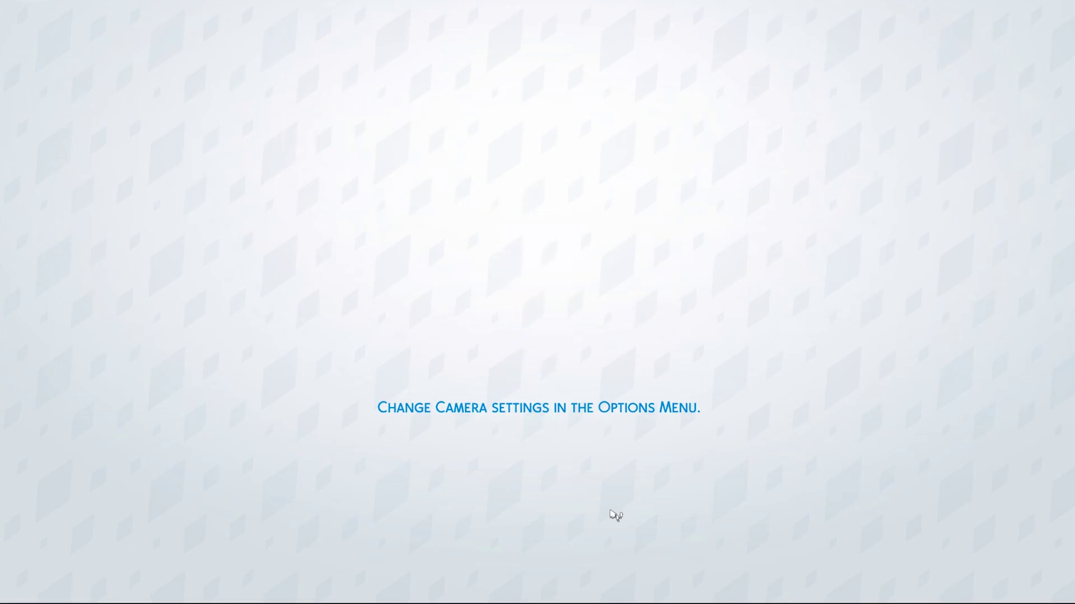
scroll(662, 542, down, 2)
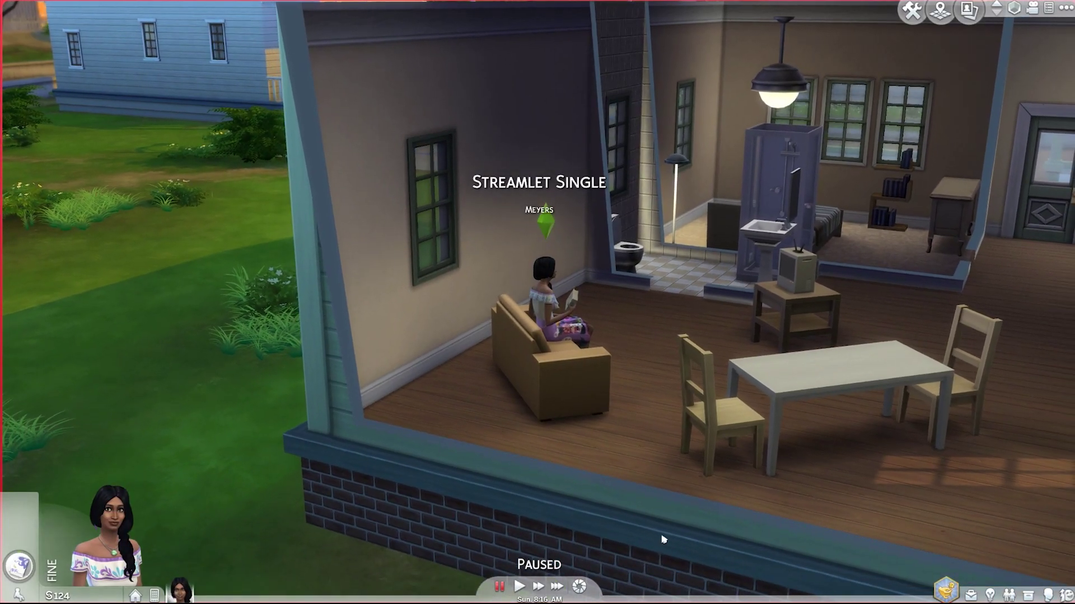
In build mode, run the motherlode cheat to raise funds from 124 to 50,124
click(912, 10)
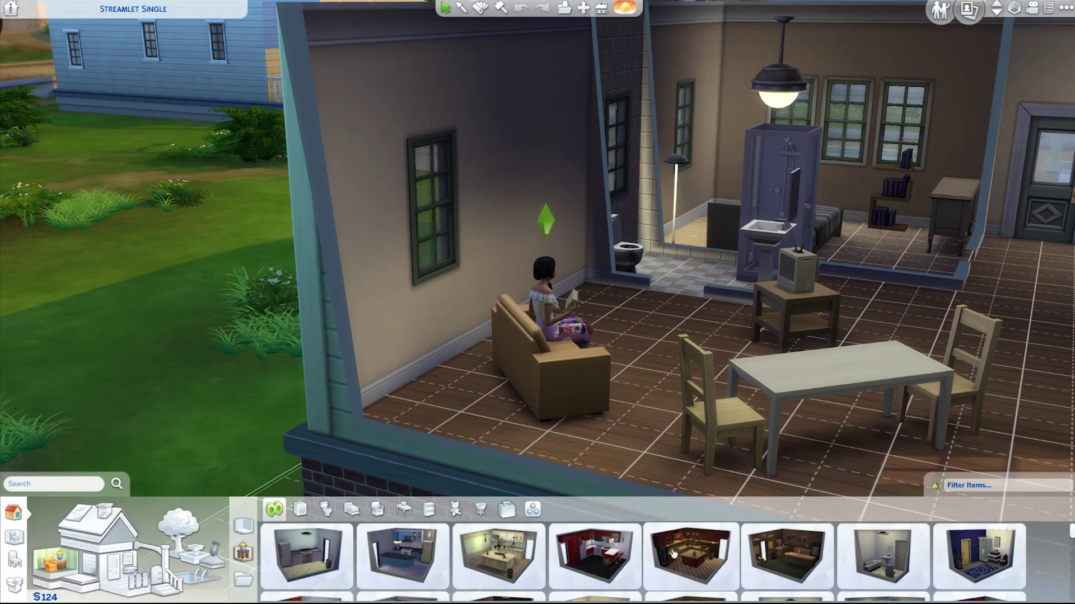
click(15, 560)
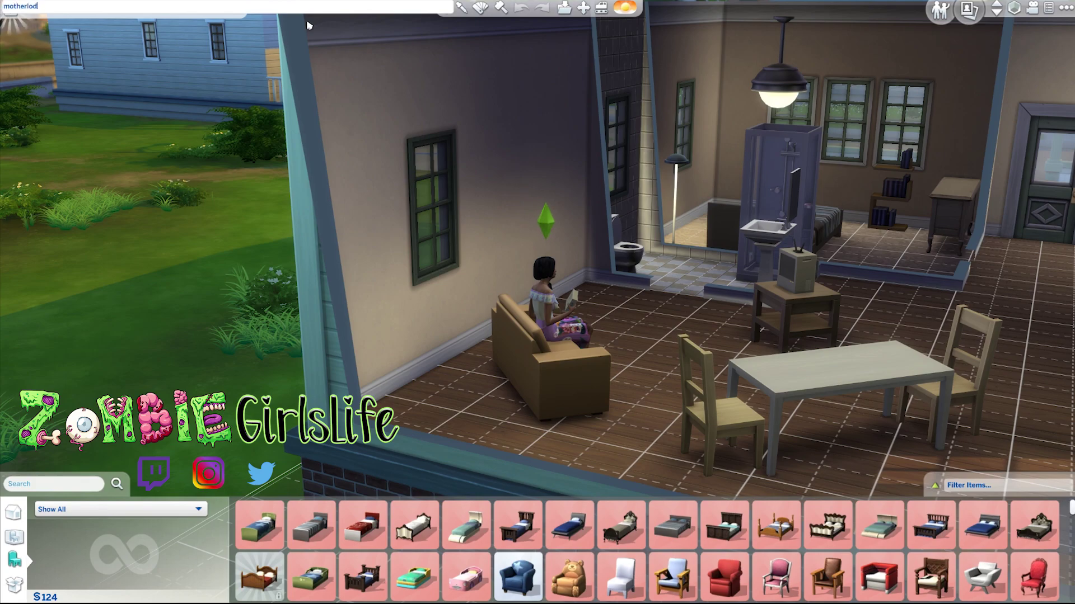
key(Return)
key(Escape)
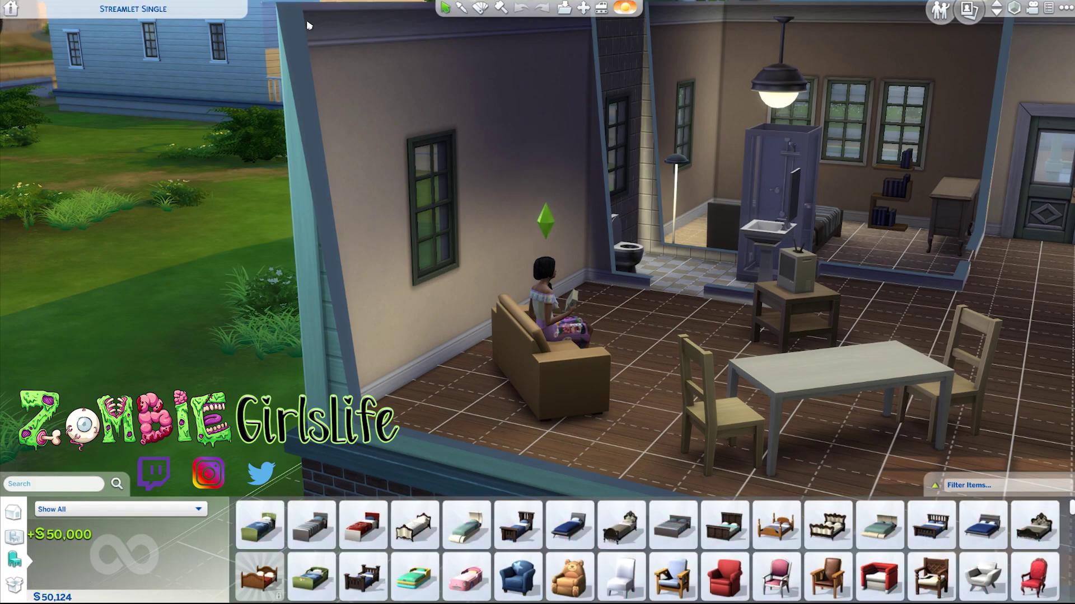
Pan across the house to the tiled room and bring up the game menu
key(d)
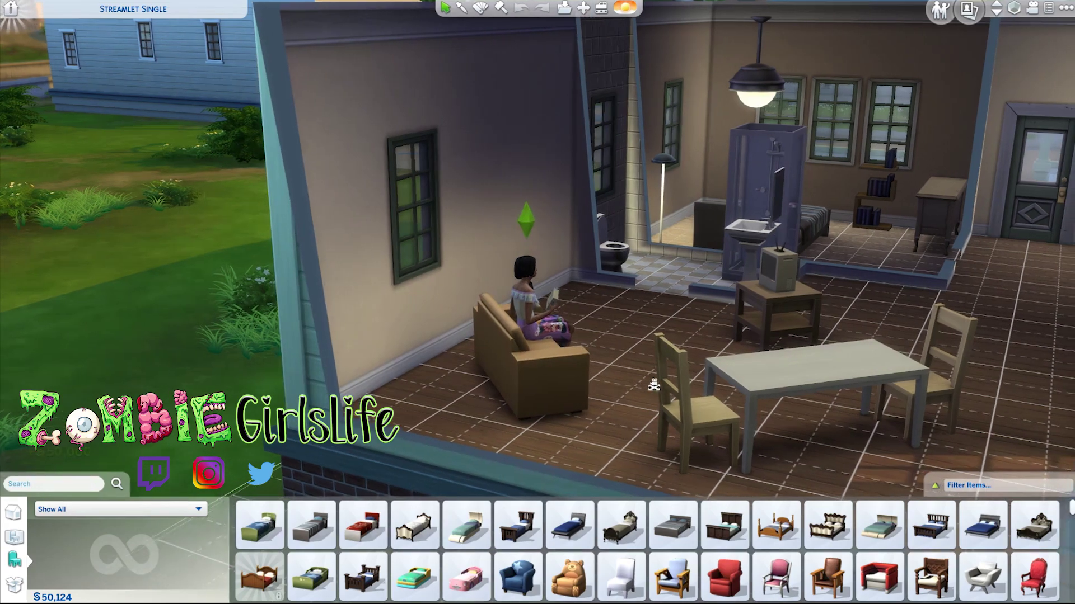
key(d)
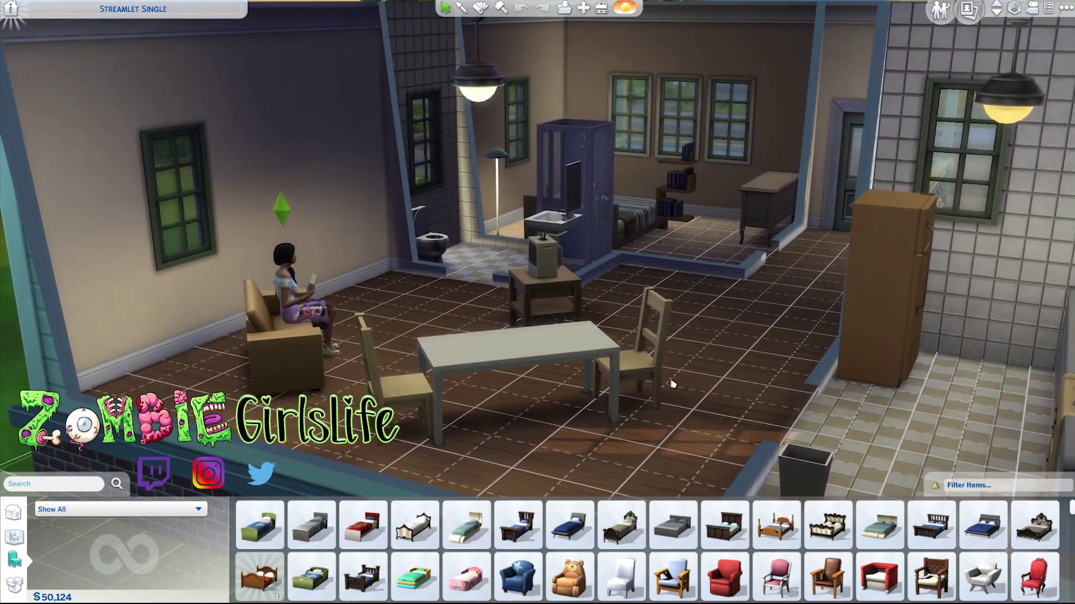
key(Escape)
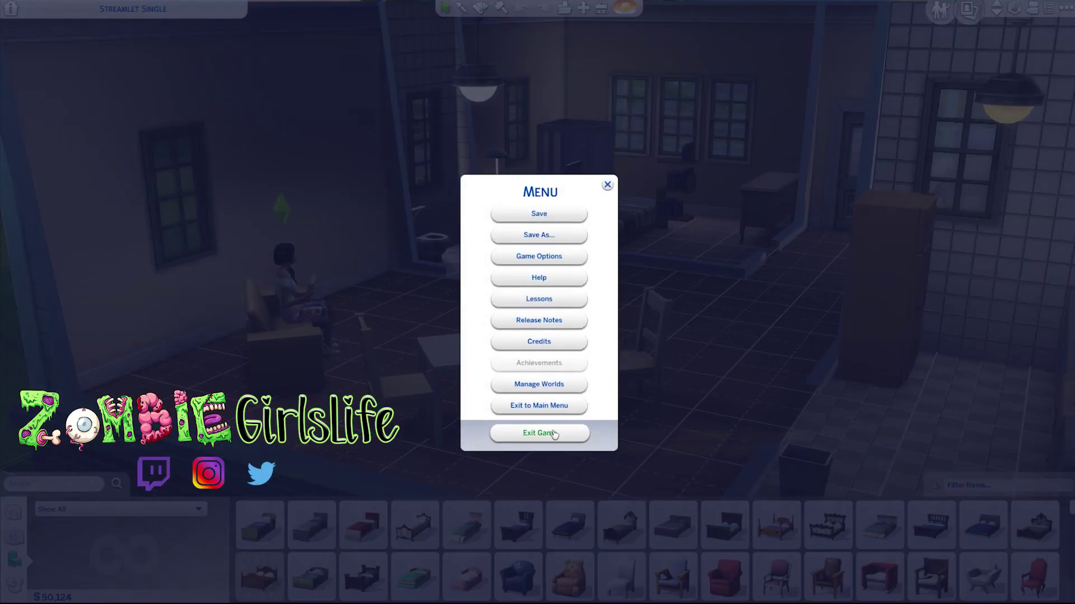